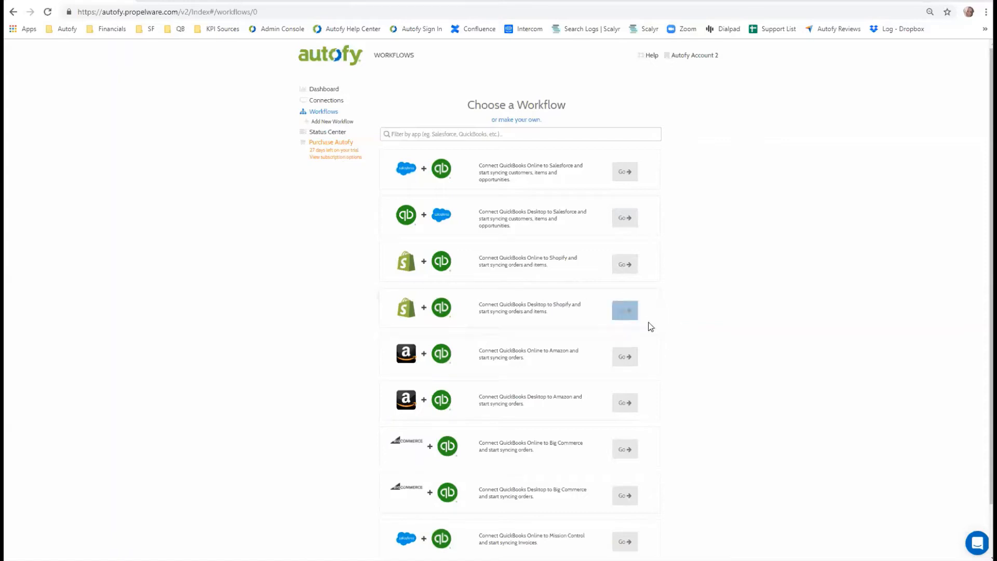
- Start the workflow connecting QuickBooks Desktop to Shopify and add a new Shopify connection to it
click(630, 310)
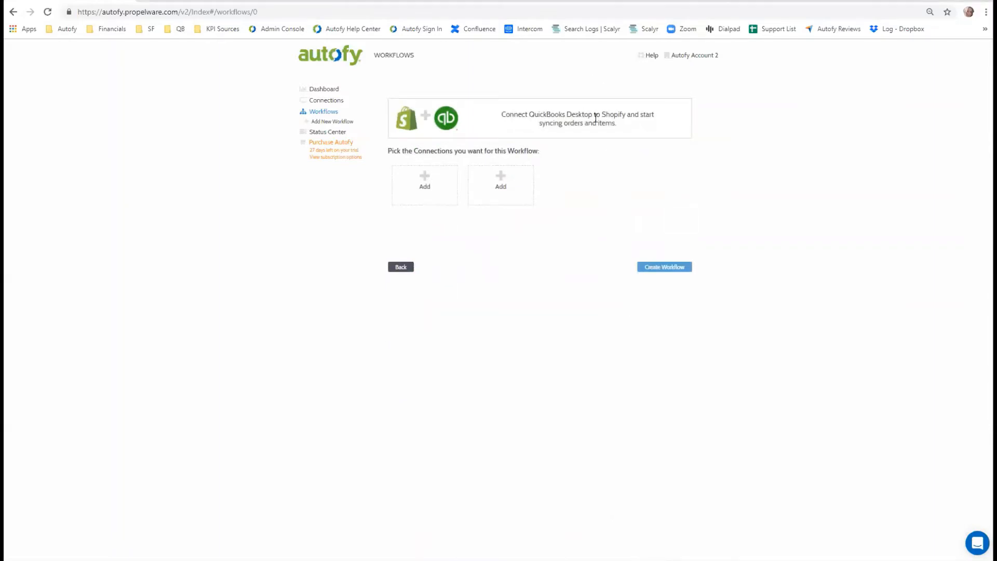
click(421, 191)
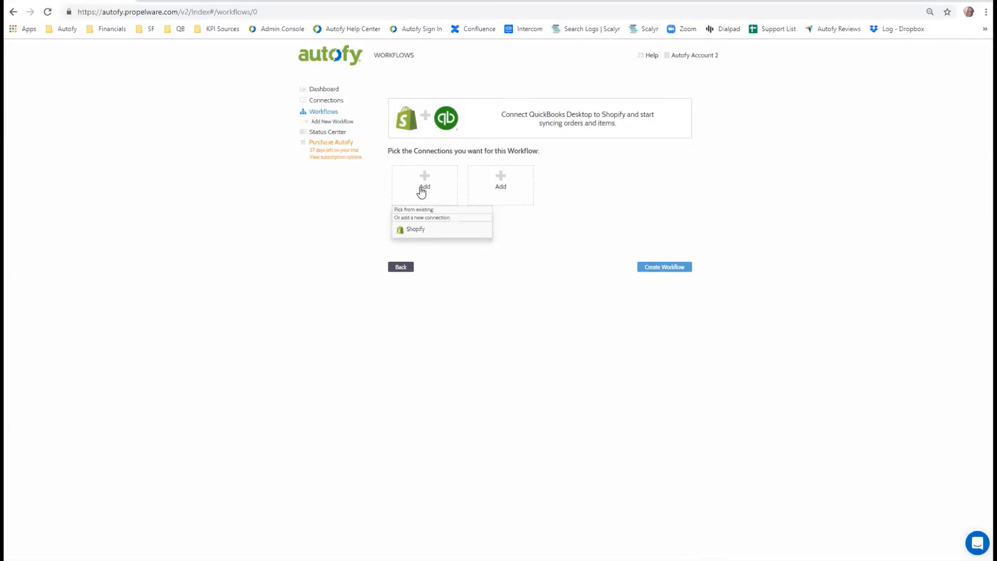
click(460, 230)
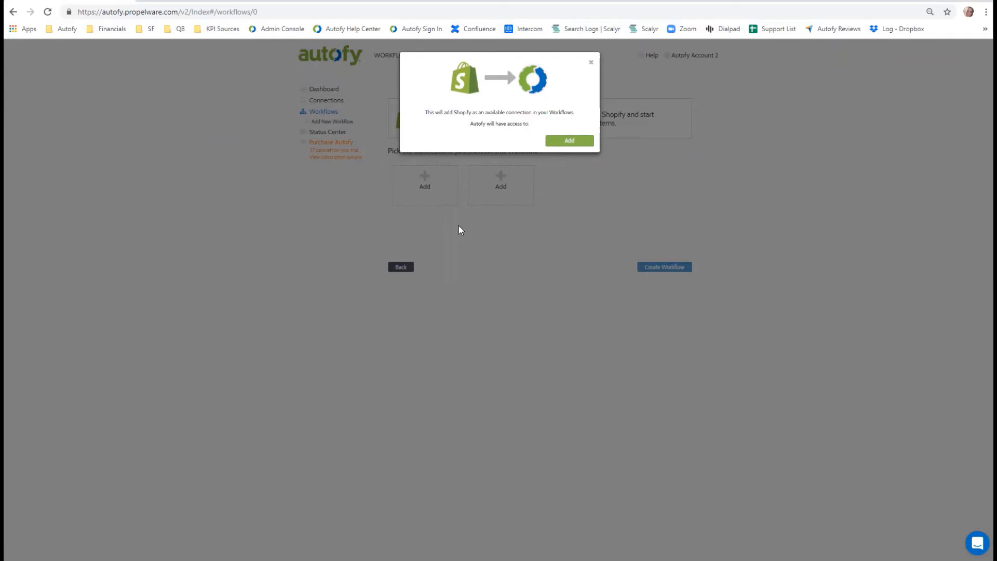
click(578, 142)
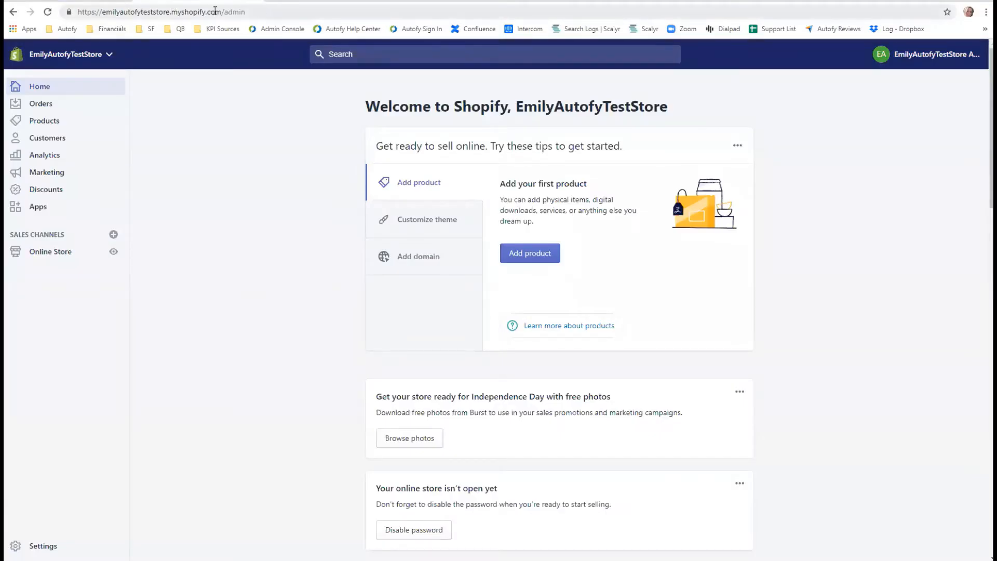
- Copy the store's subdomain from the Shopify admin address, enter it as the store name in the Autofy connection dialog, and connect
click(215, 11)
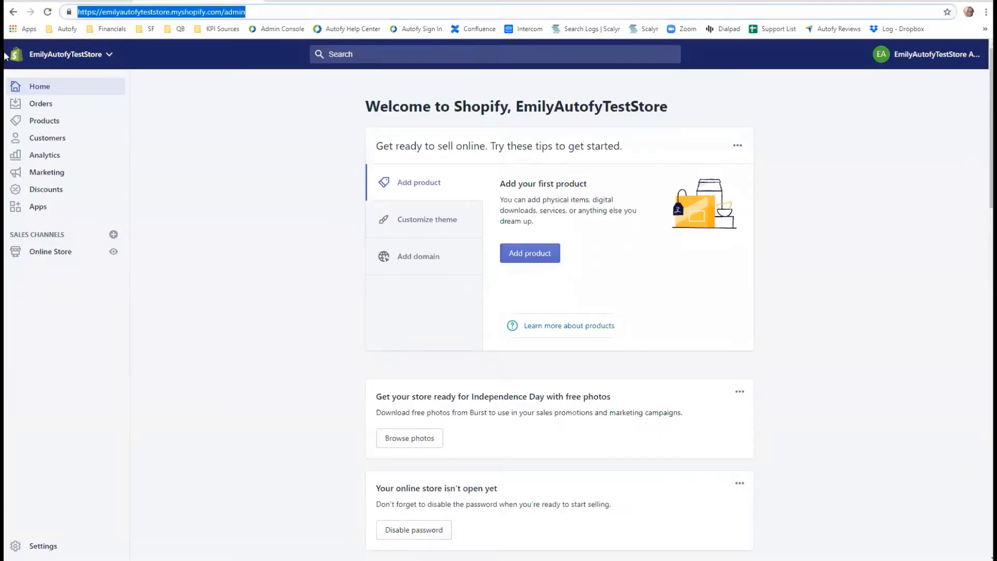
click(167, 9)
drag(171, 10, 102, 11)
key(ctrl+c)
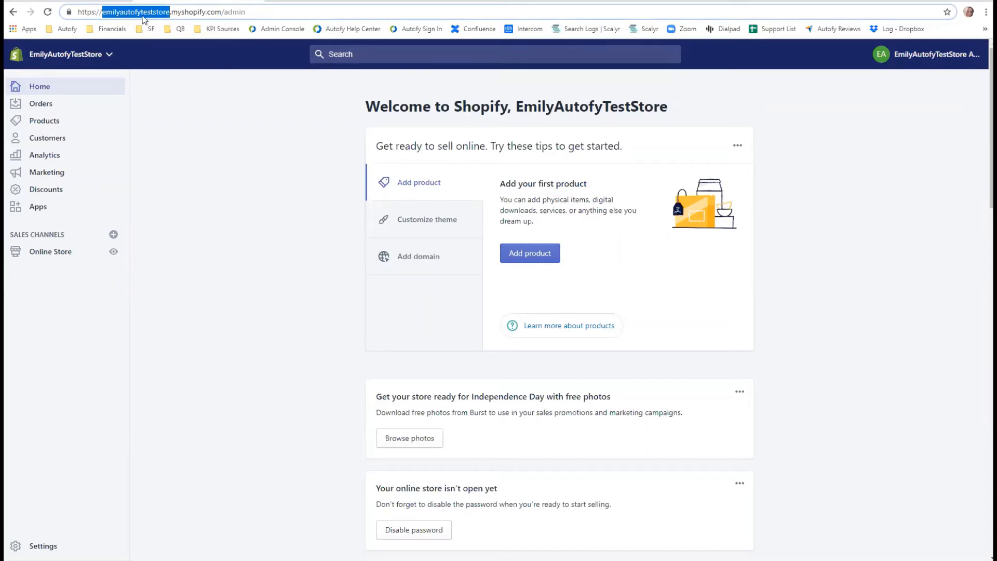
click(93, 2)
click(519, 133)
key(ctrl+v)
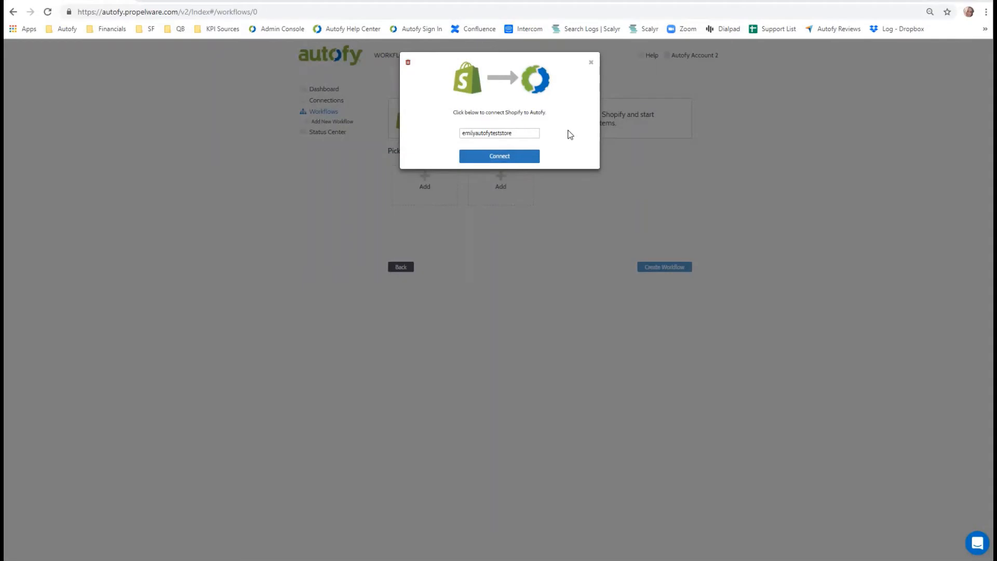
click(532, 159)
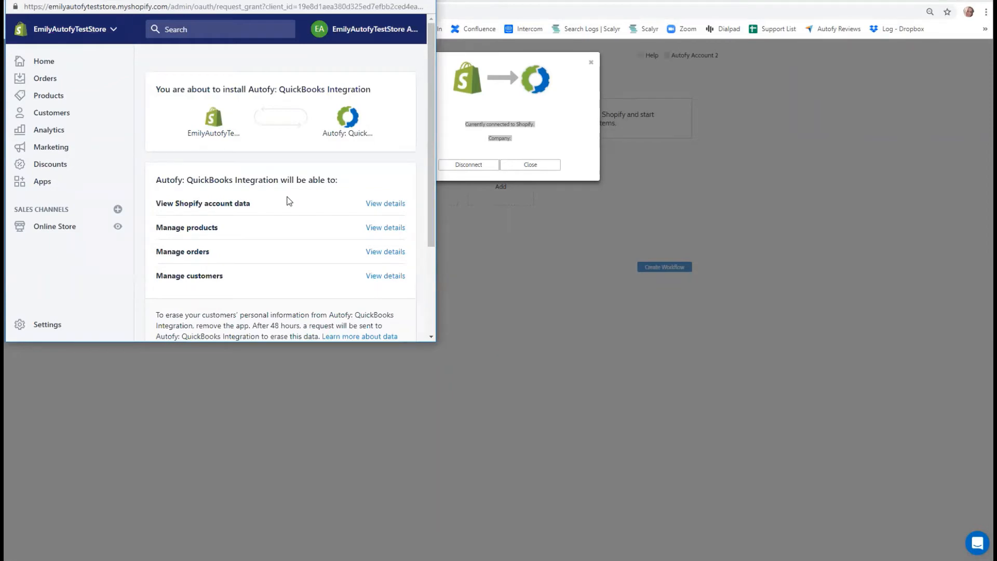
- Install the Autofy: QuickBooks Integration app in the Shopify store and close the Shopify connection dialog
scroll(285, 202, down, 1)
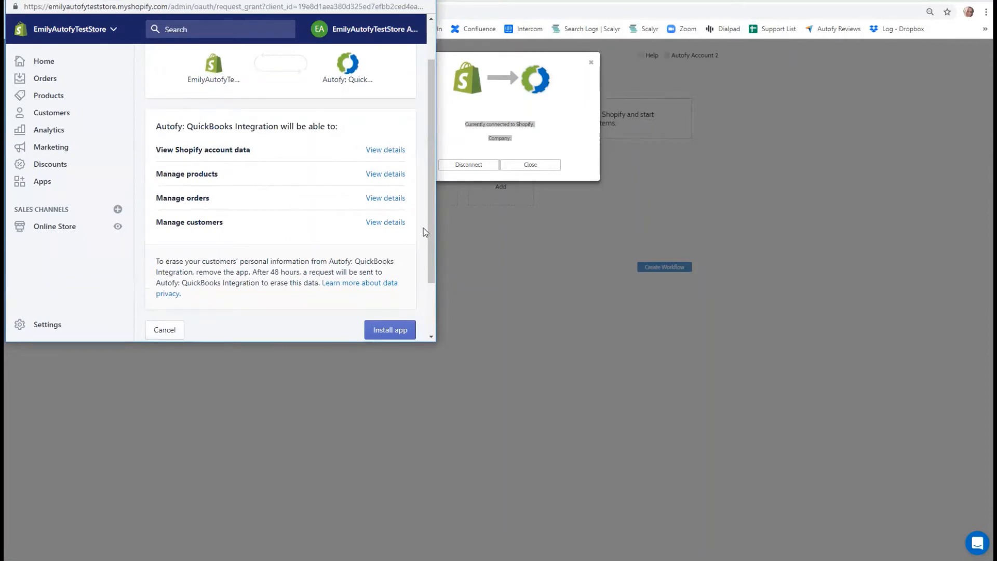
scroll(429, 232, down, 1)
scroll(435, 263, down, 1)
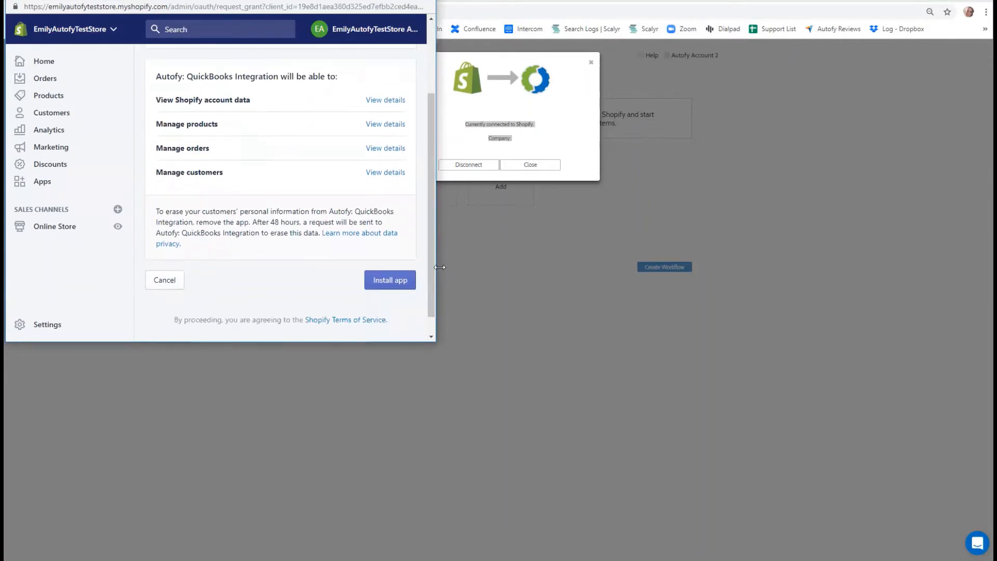
click(394, 285)
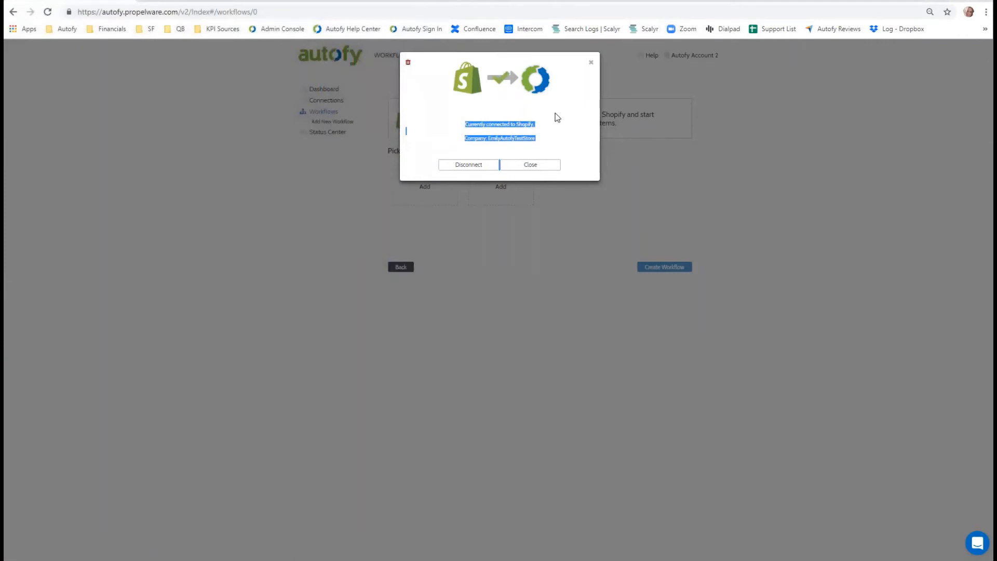
click(535, 137)
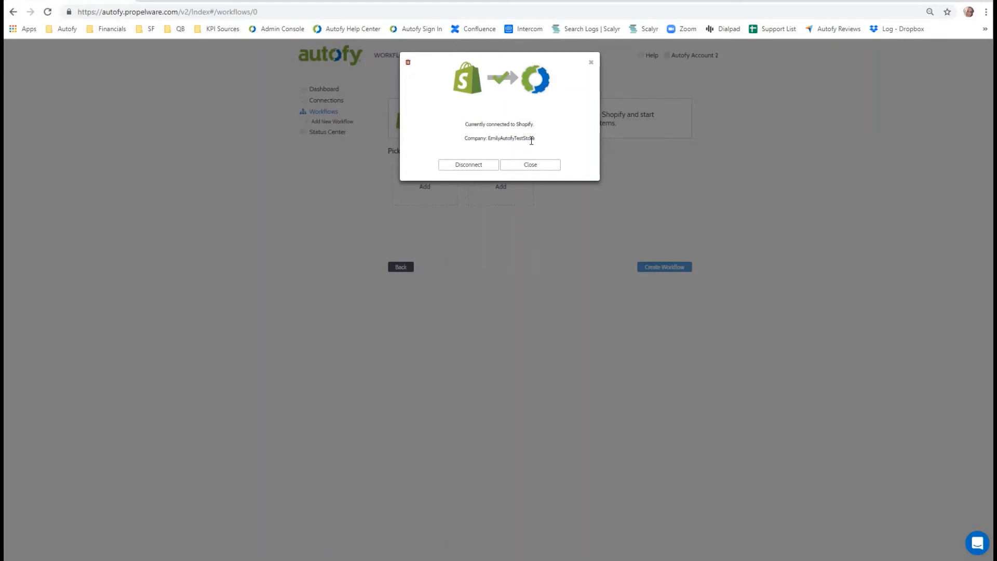
click(535, 165)
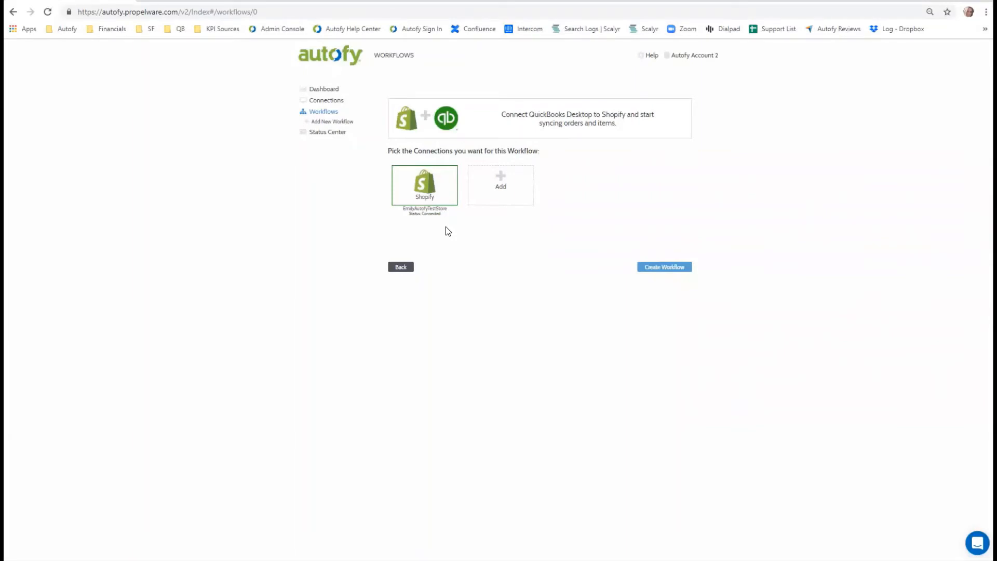
- Add a new QuickBooks connection as the workflow's second connection
click(501, 190)
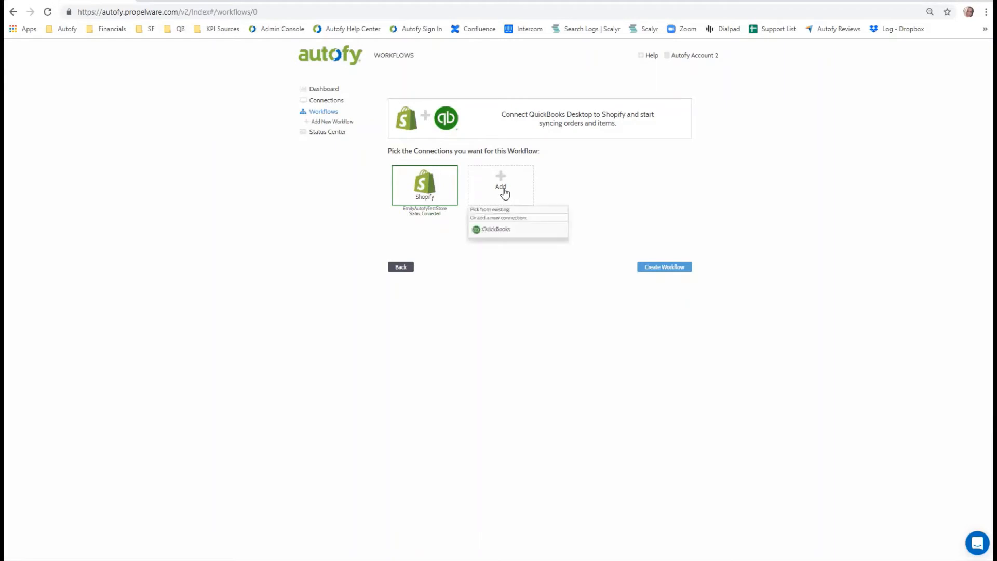
click(526, 235)
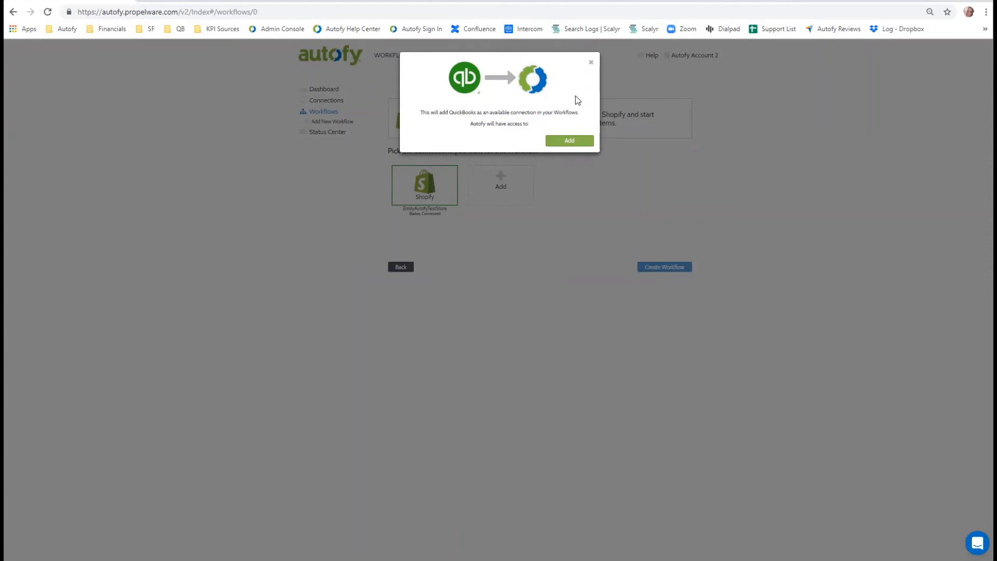
click(571, 140)
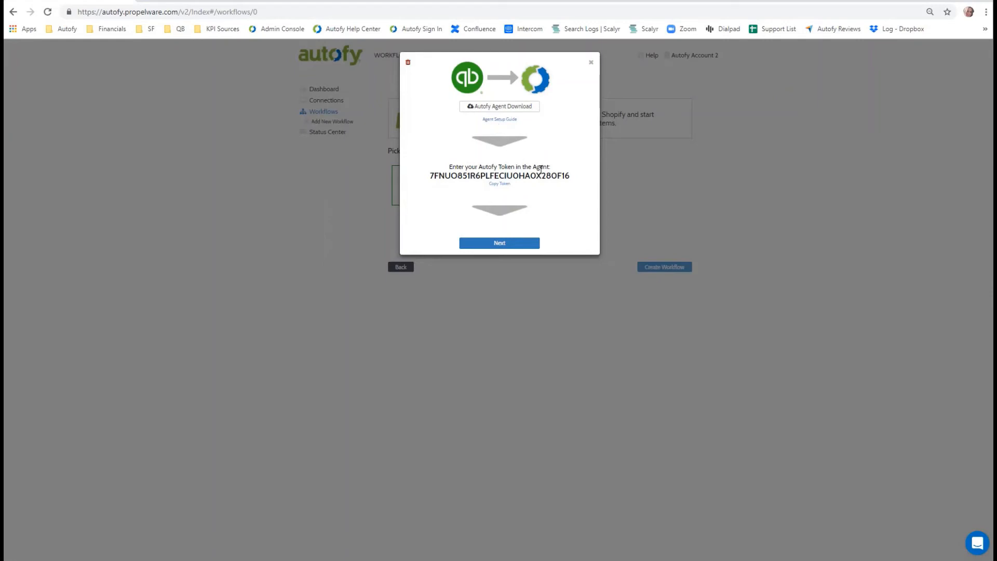
- Copy the Autofy token from the QuickBooks connection dialog and save it as the agent token in the Autofy desktop agent
drag(569, 176, 432, 171)
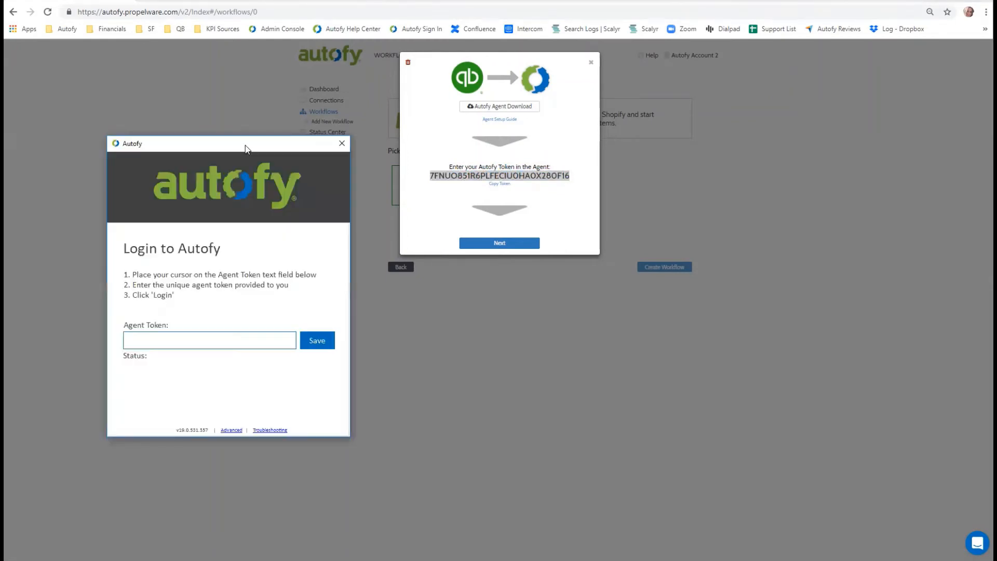
key(ctrl+v)
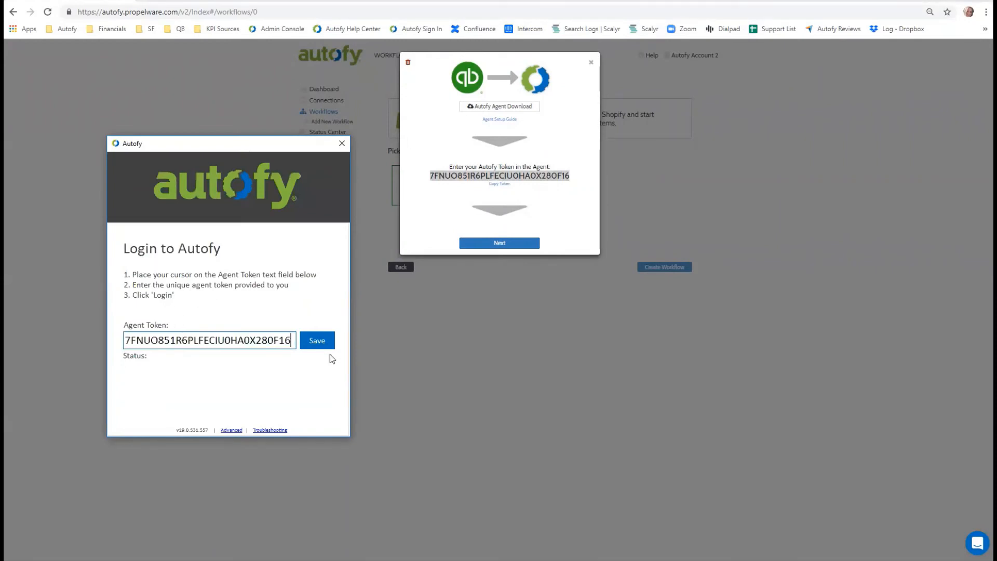
click(316, 344)
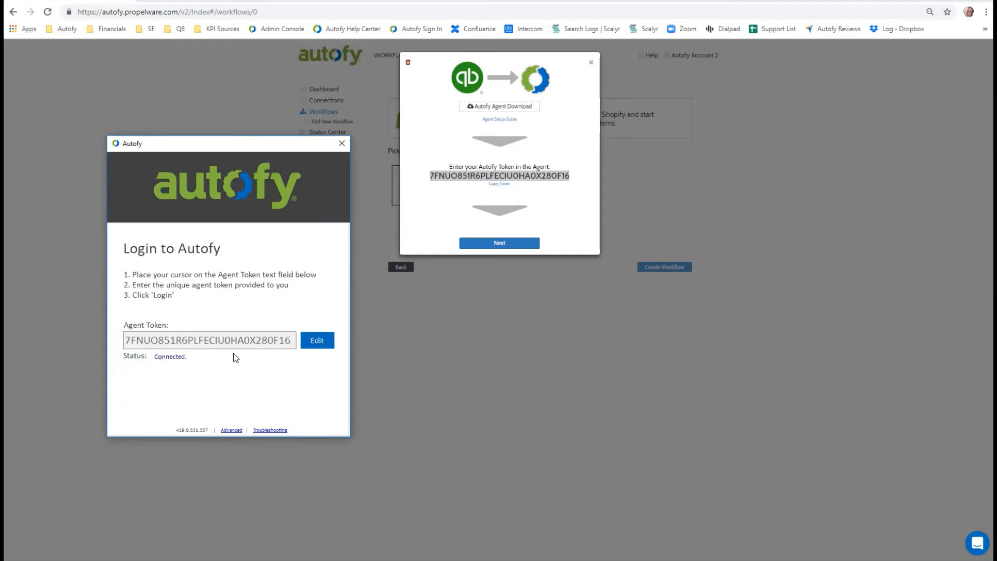
- Request the QuickBooks connection from Autofy and, in QuickBooks, always allow Propelware Autofy access even if QuickBooks is not running
click(489, 244)
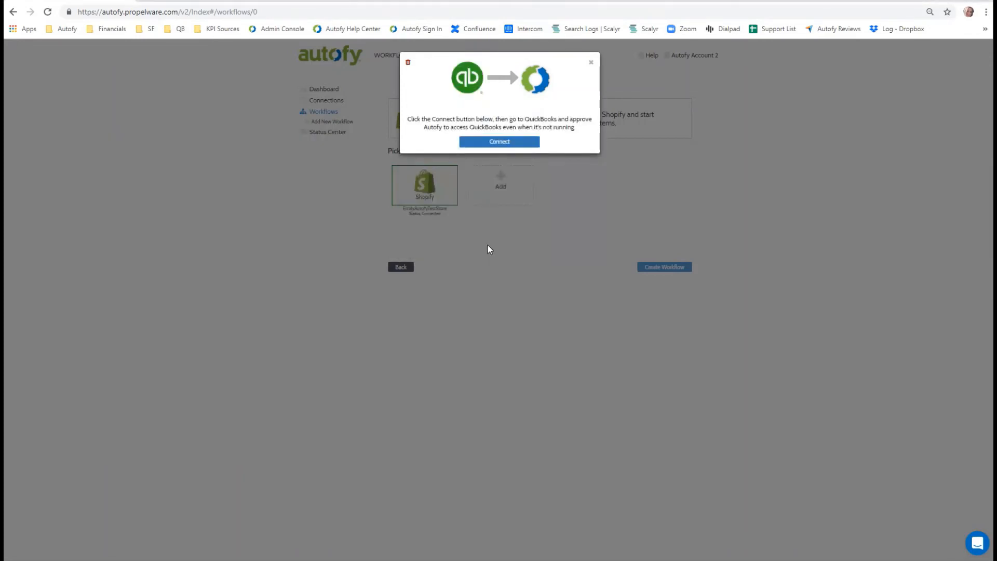
click(520, 144)
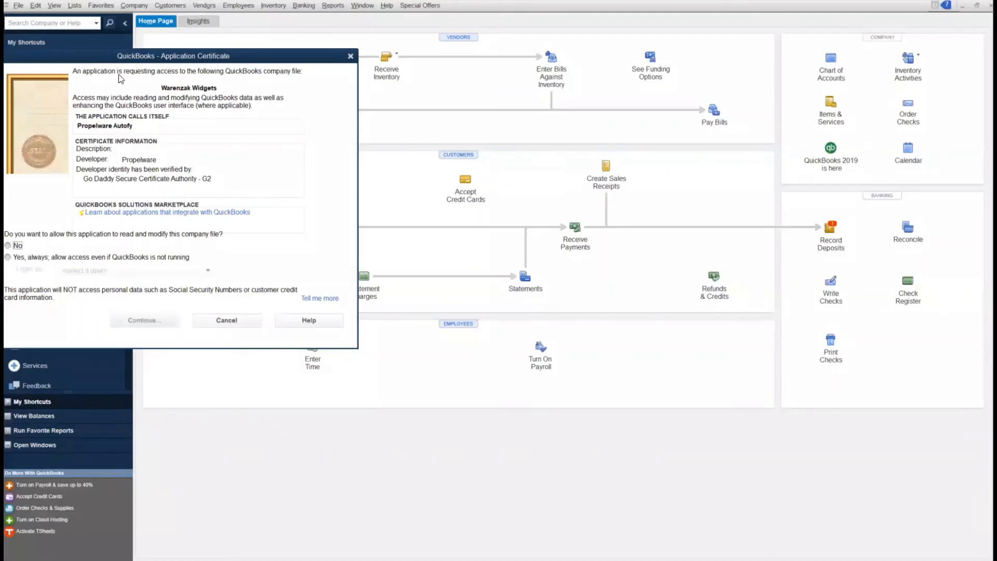
drag(130, 60, 170, 71)
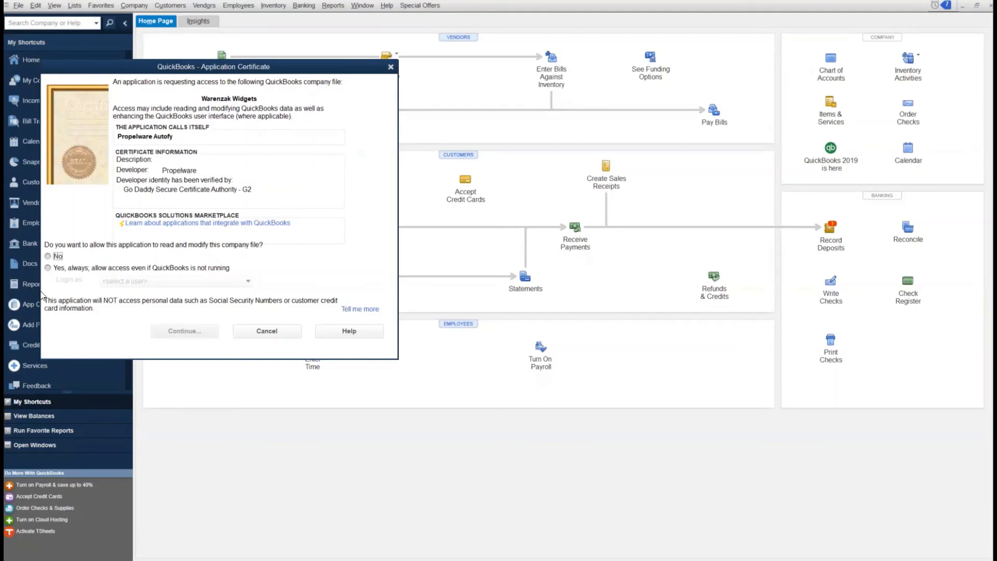
click(48, 268)
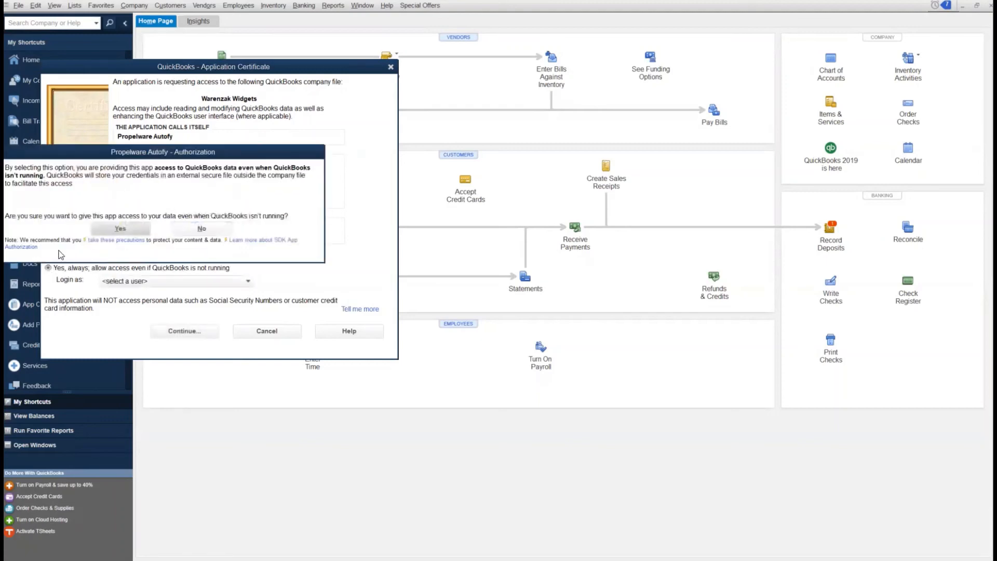
drag(171, 155, 198, 163)
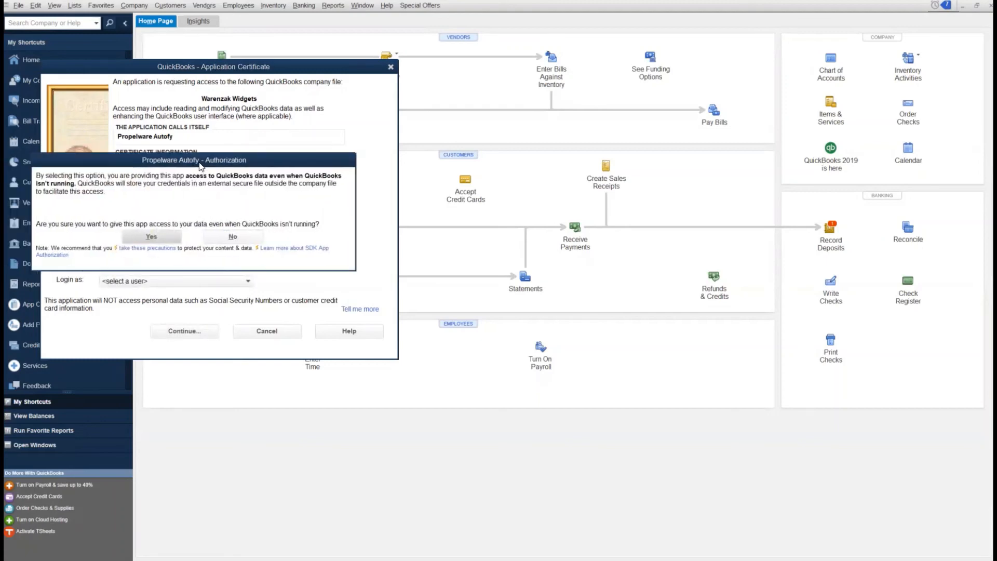
click(151, 238)
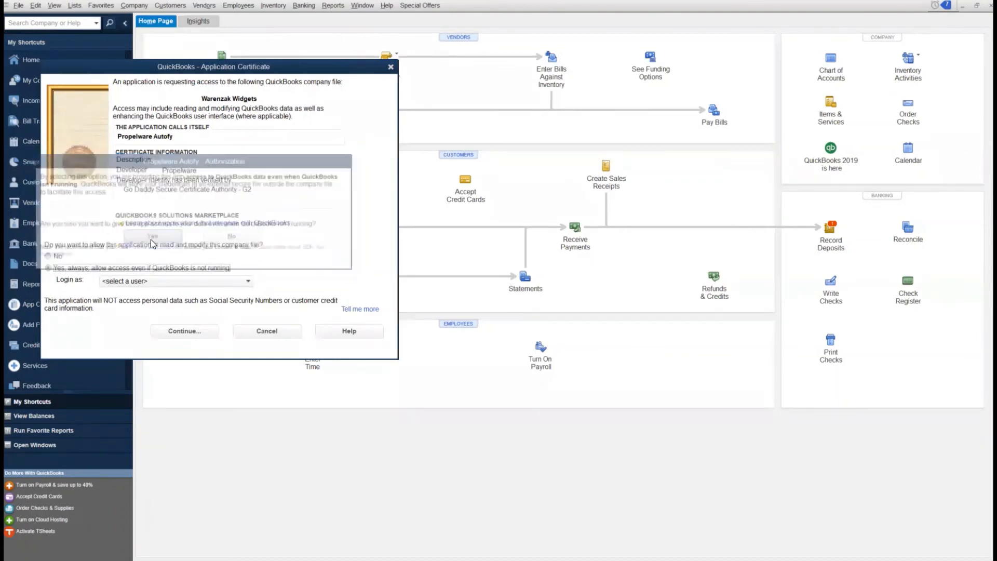
- Set the application's QuickBooks login to Admin and confirm the access rights for the company file
click(131, 281)
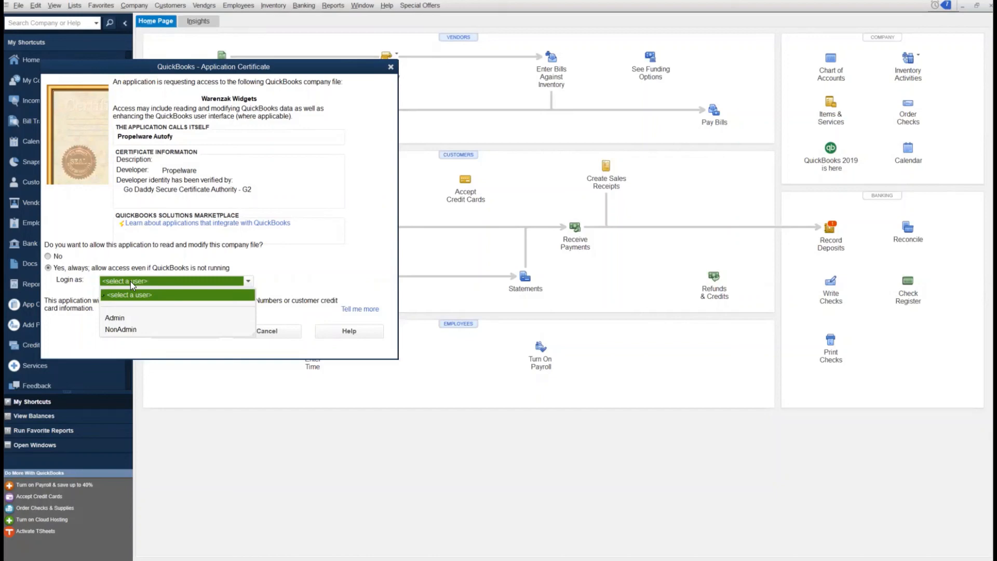
click(133, 317)
click(206, 331)
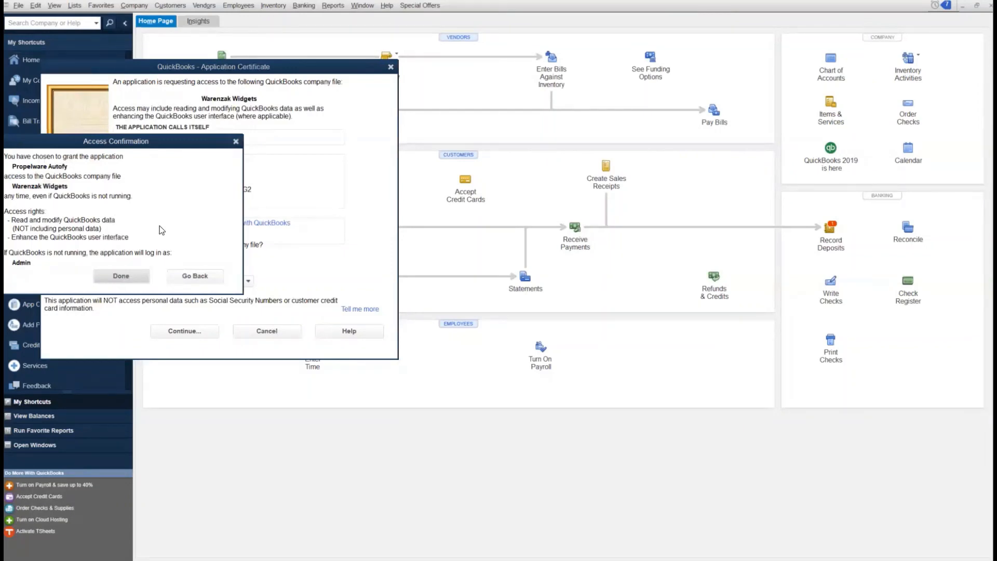
click(121, 276)
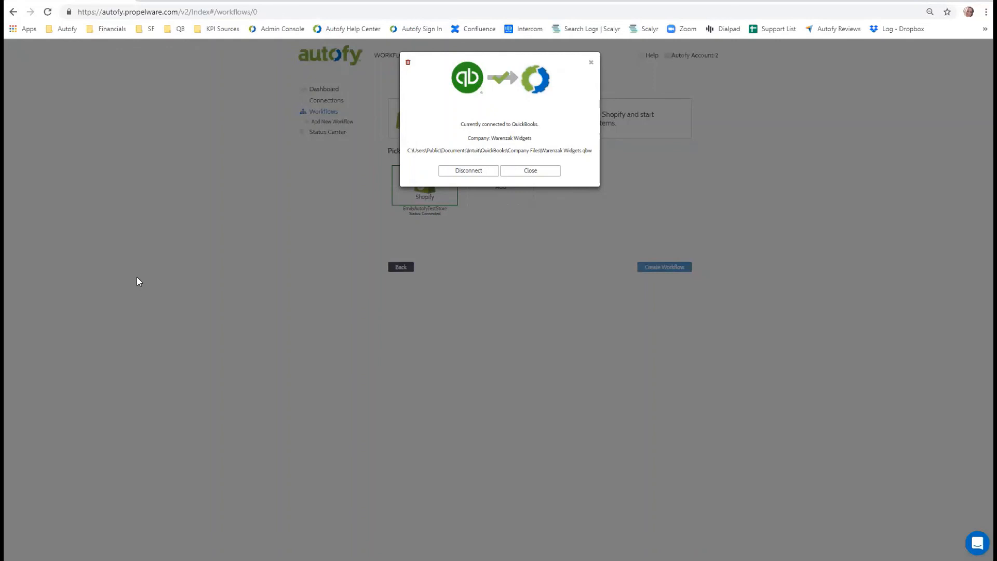
- Close the QuickBooks connection dialog and create the workflow from the Shopify and QuickBooks connections
click(521, 173)
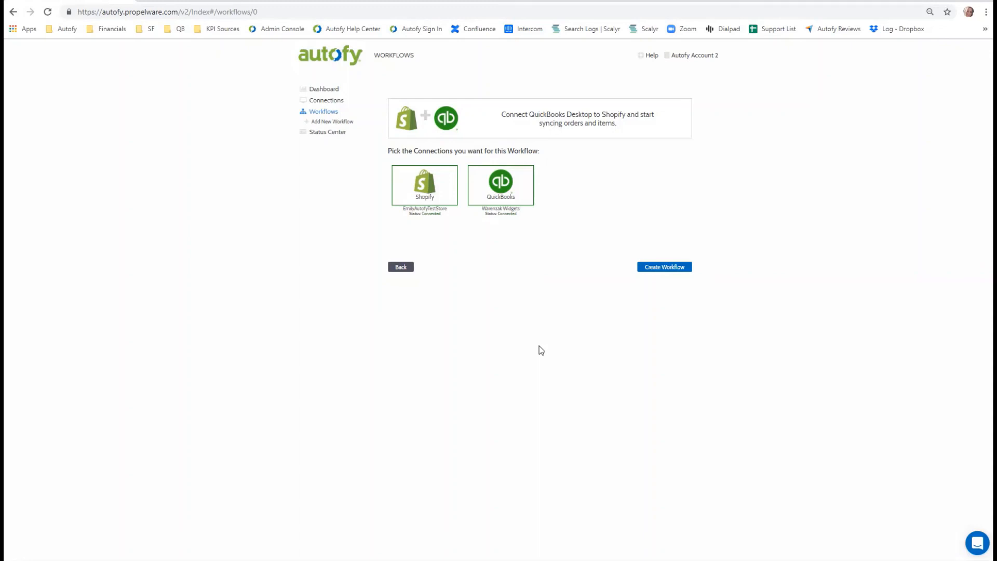
click(685, 267)
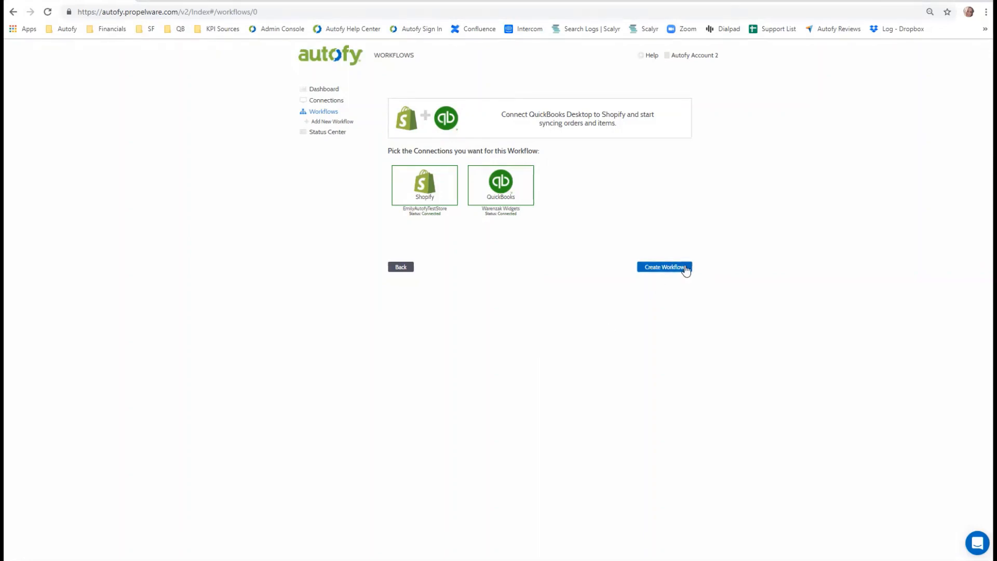